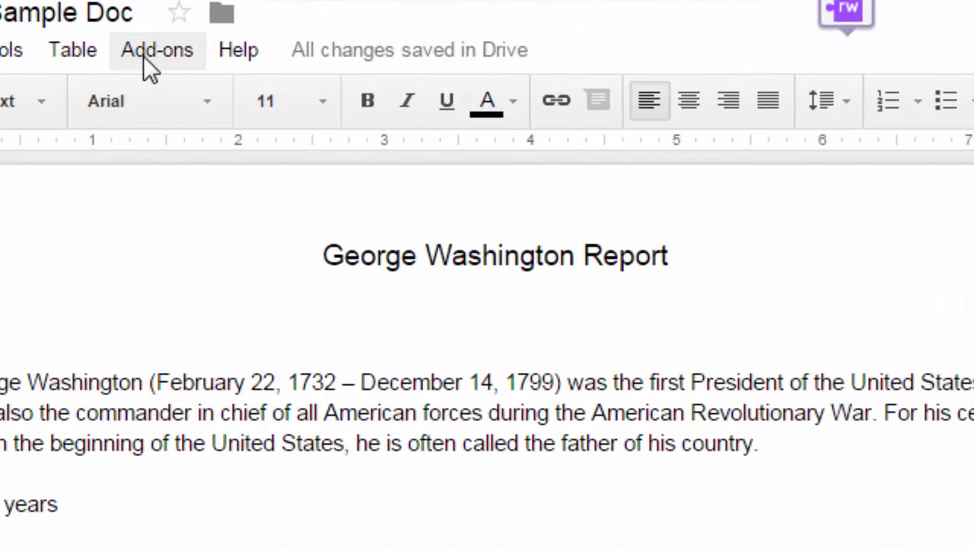
Go from the Add-ons menu to the add-on store to browse new add-ons.
click(143, 55)
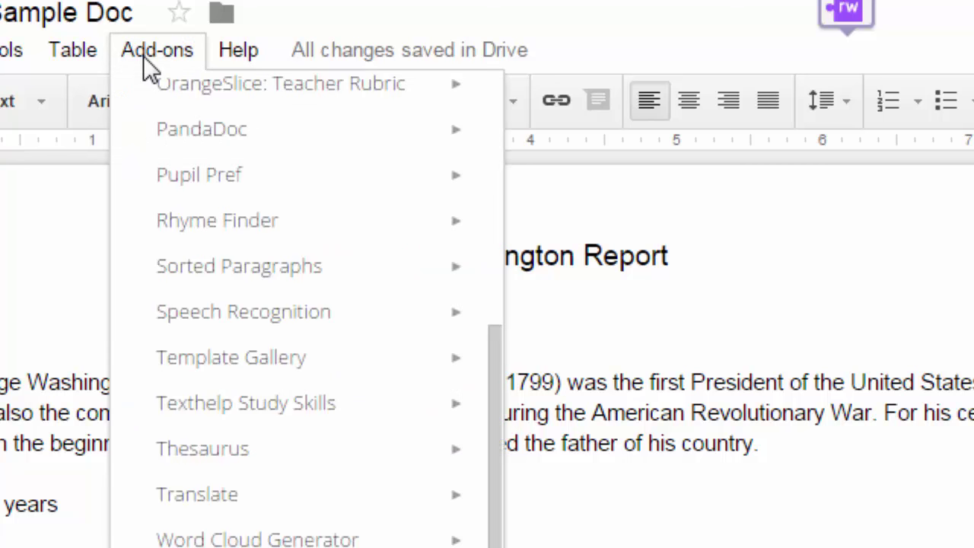
scroll(198, 200, up, 5)
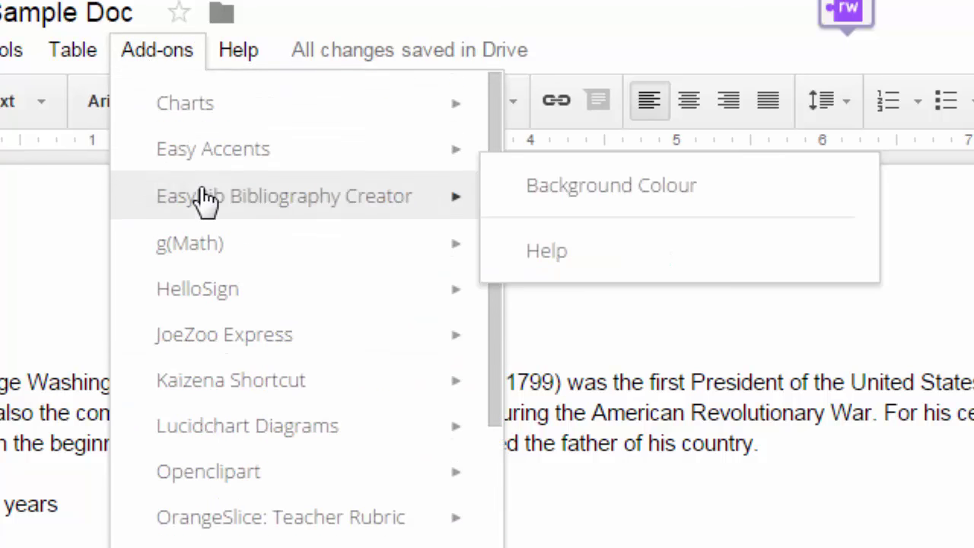
mouse_move(244, 209)
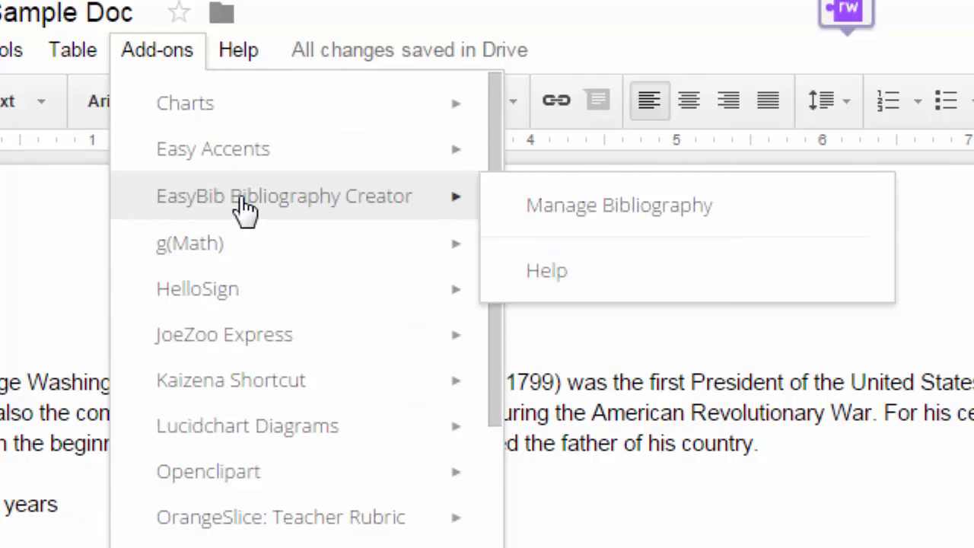
scroll(243, 211, down, 6)
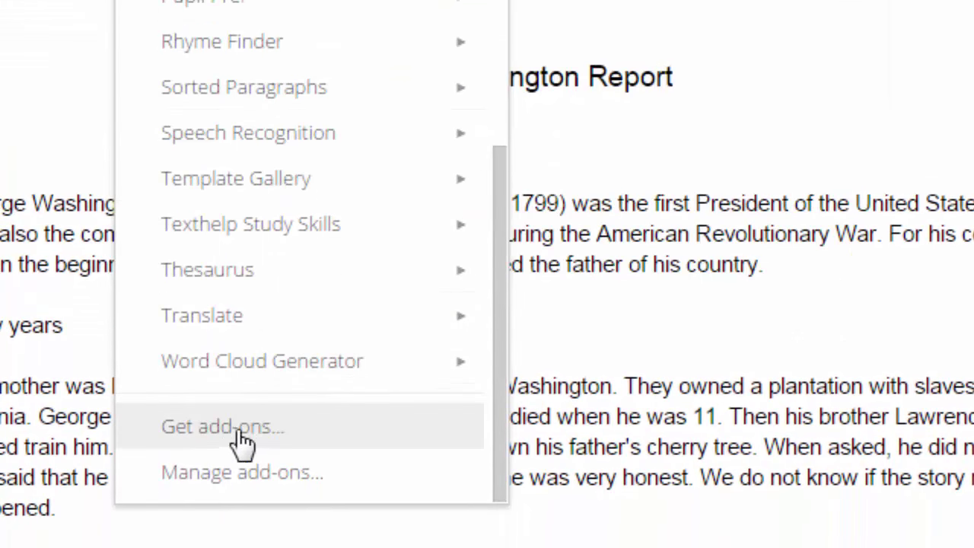
click(249, 432)
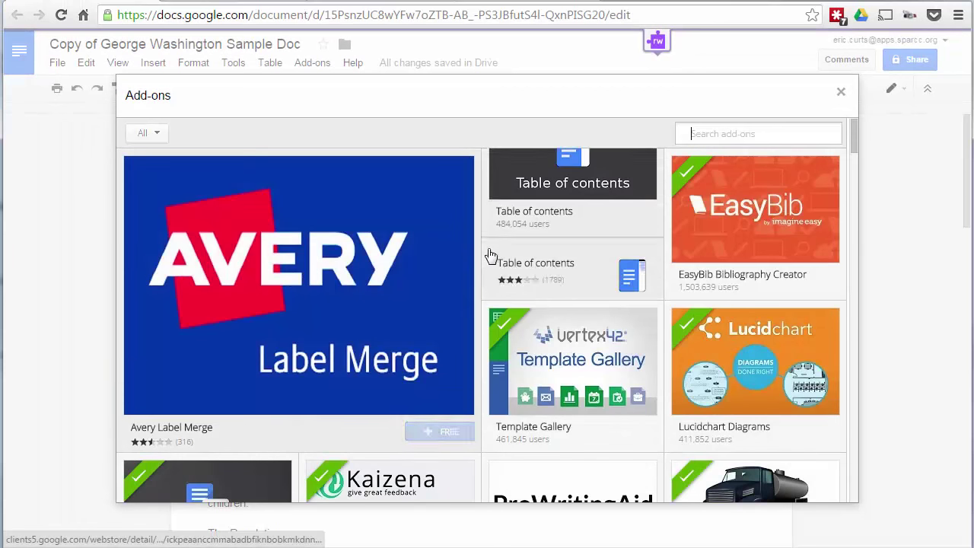
Find Highlight Tool in the store and install it for free.
scroll(490, 257, down, 3)
scroll(491, 257, down, 7)
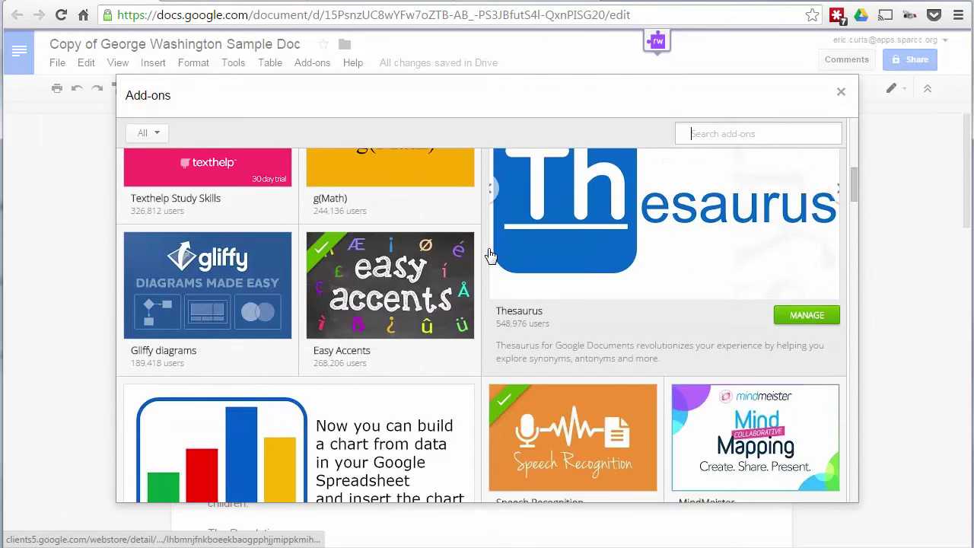
scroll(491, 257, down, 12)
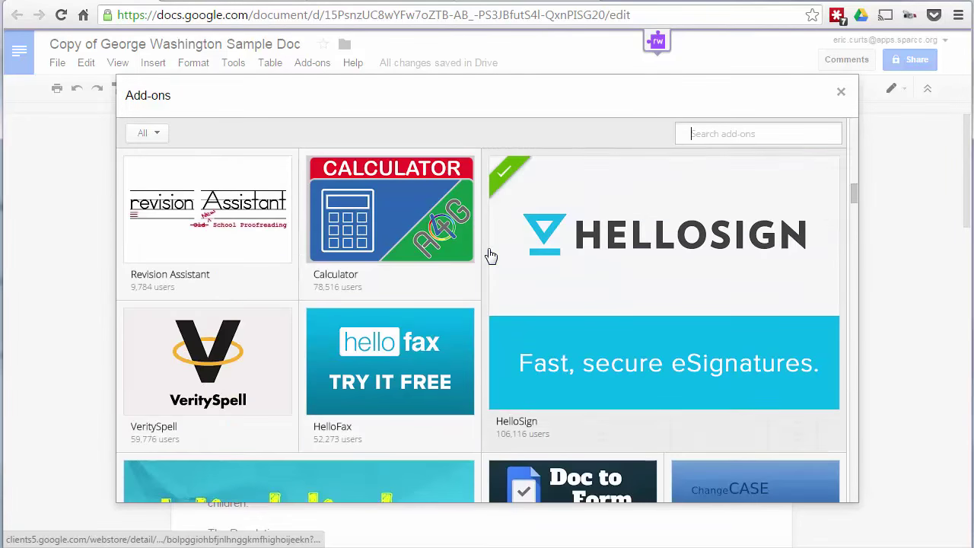
scroll(491, 256, down, 1)
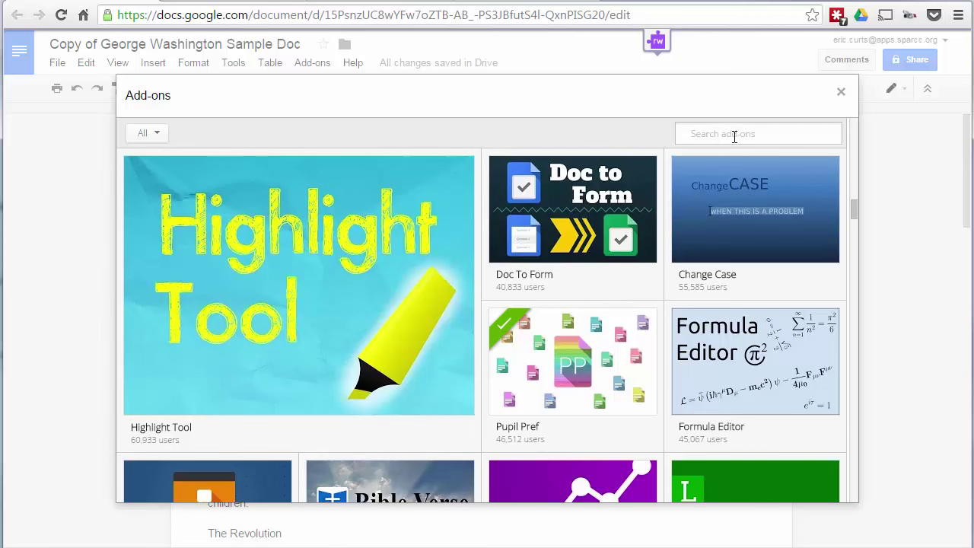
mouse_move(619, 299)
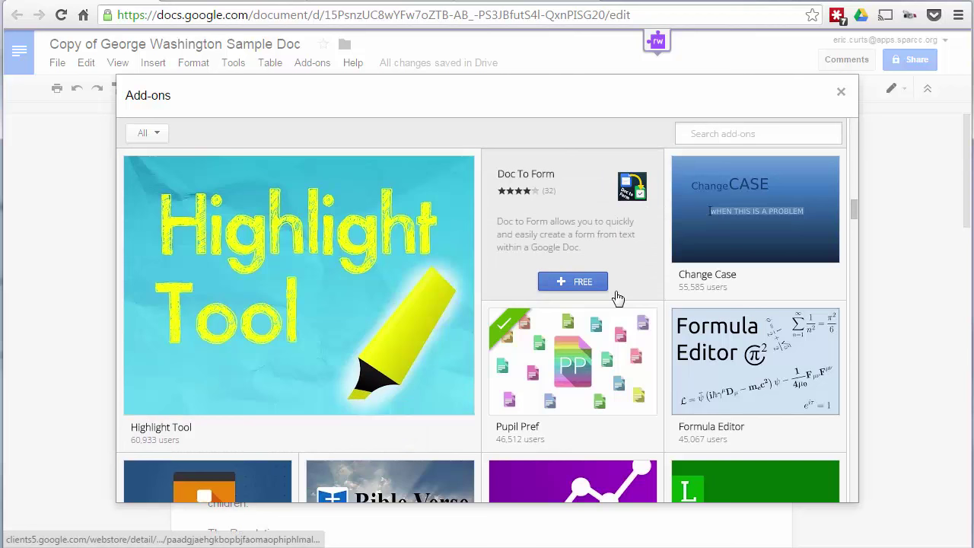
mouse_move(315, 290)
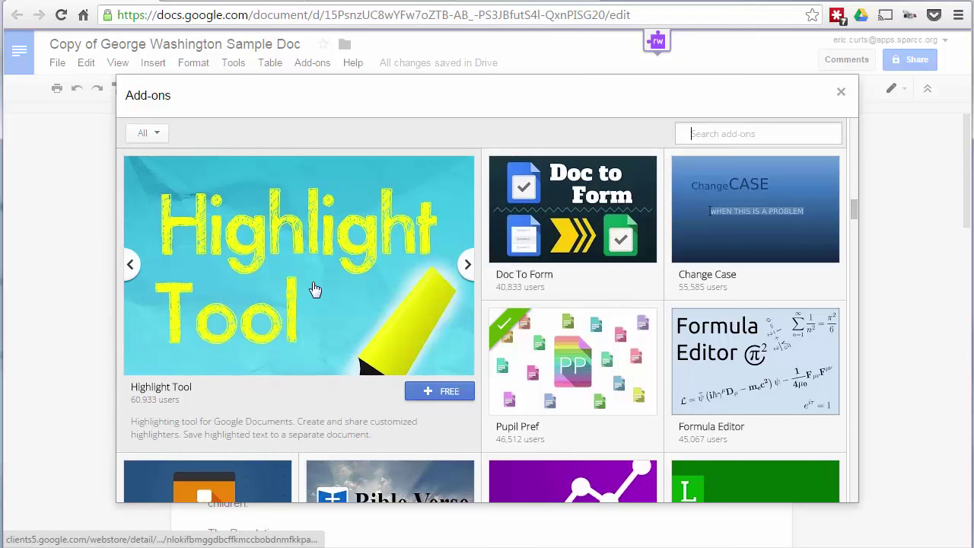
click(449, 393)
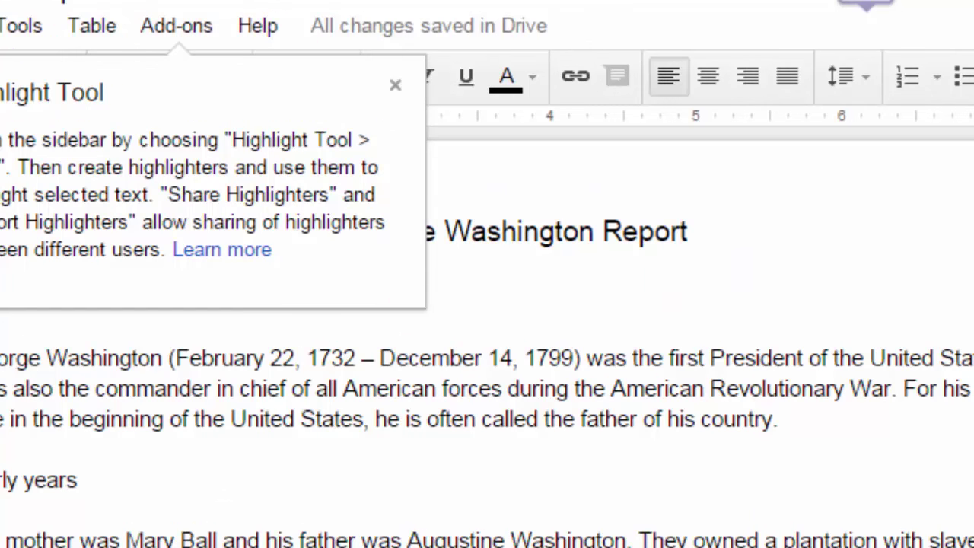
Launch the Highlight Tool sidebar via Add-ons > Highlight Tool > Start.
click(176, 26)
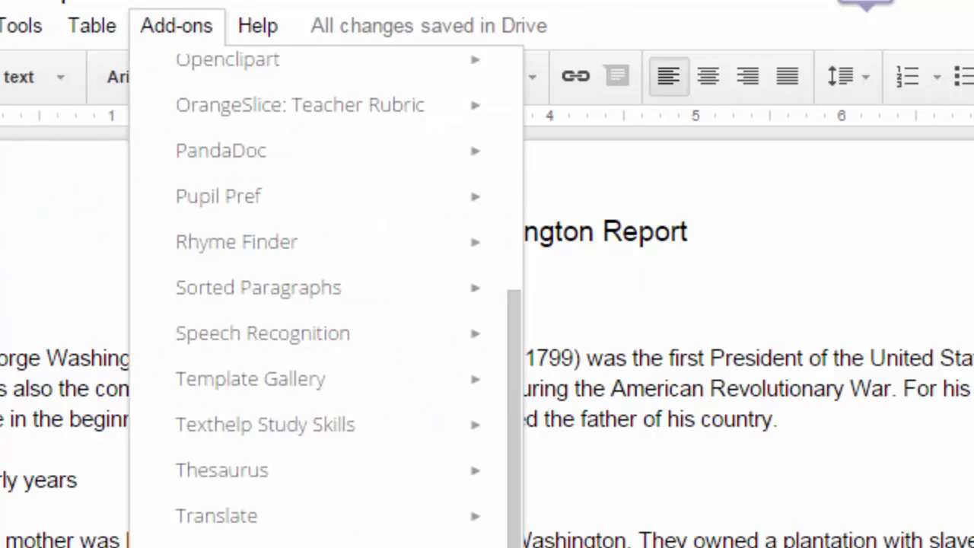
scroll(305, 92, up, 5)
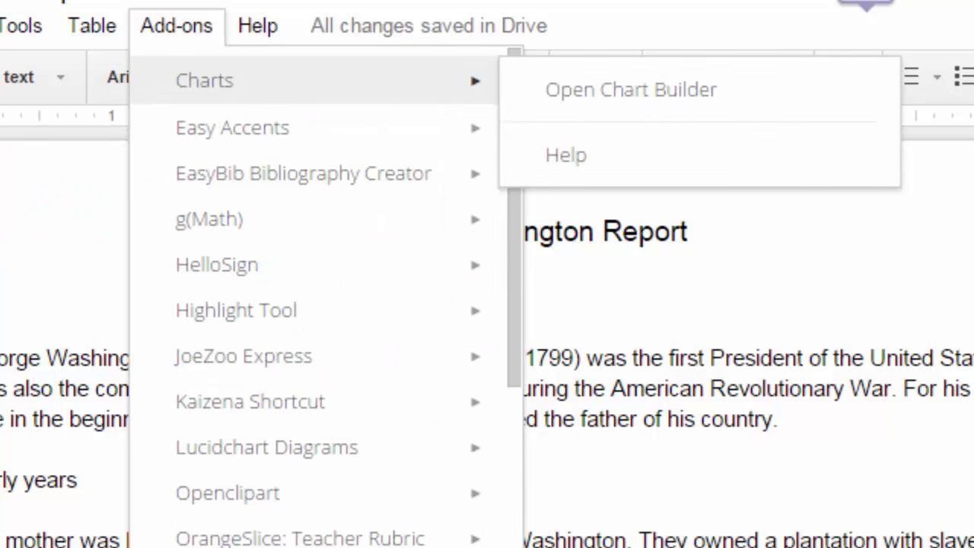
mouse_move(236, 308)
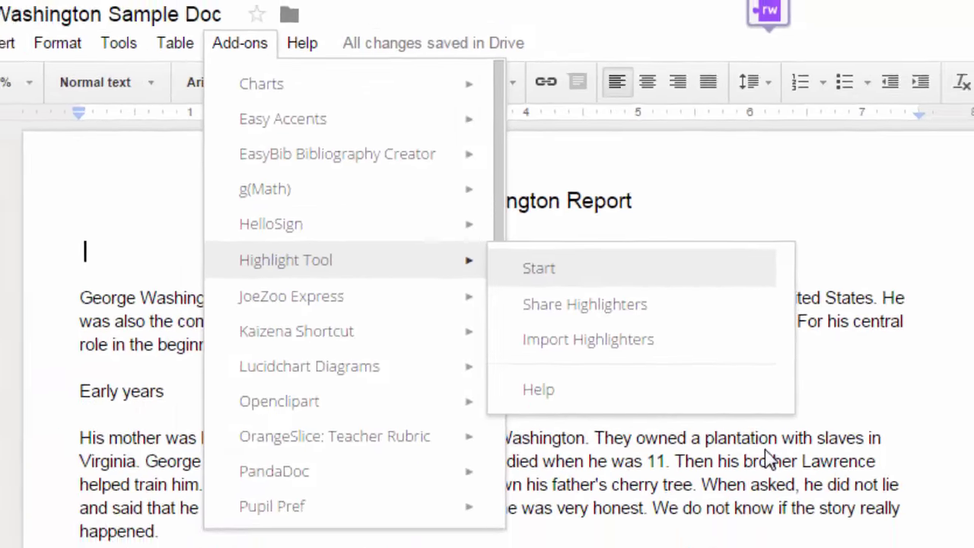
click(566, 319)
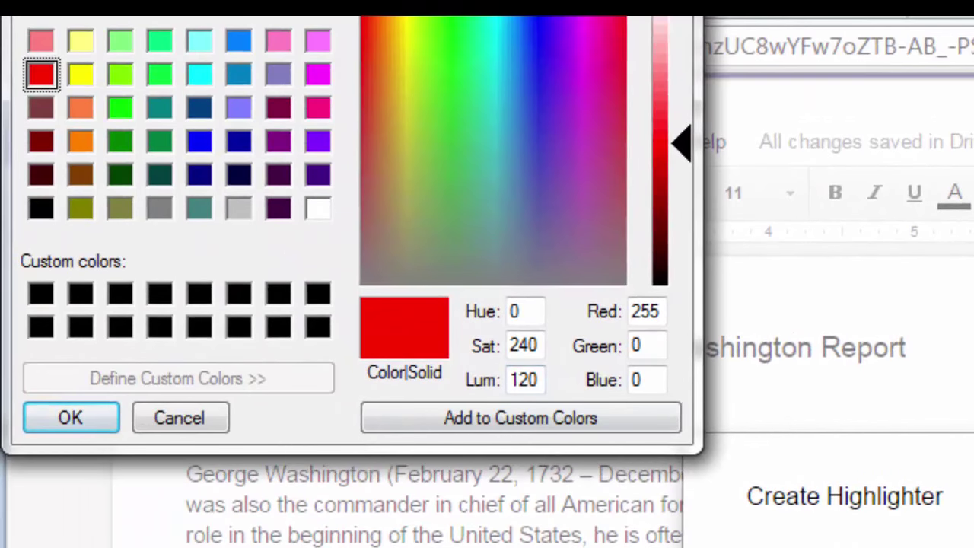
Confirm yellow as the colour and create the highlighter named 'Adverbs'.
click(80, 74)
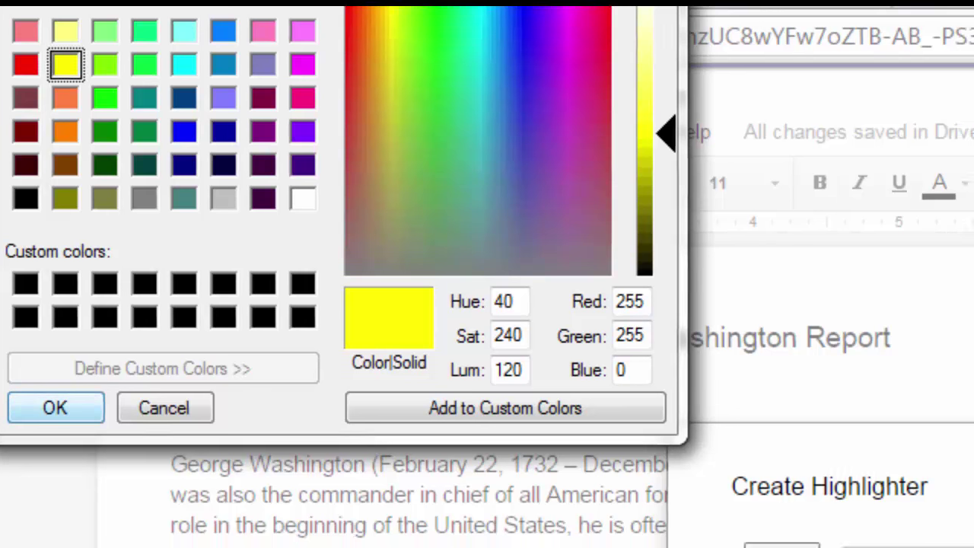
key(Return)
key(Tab)
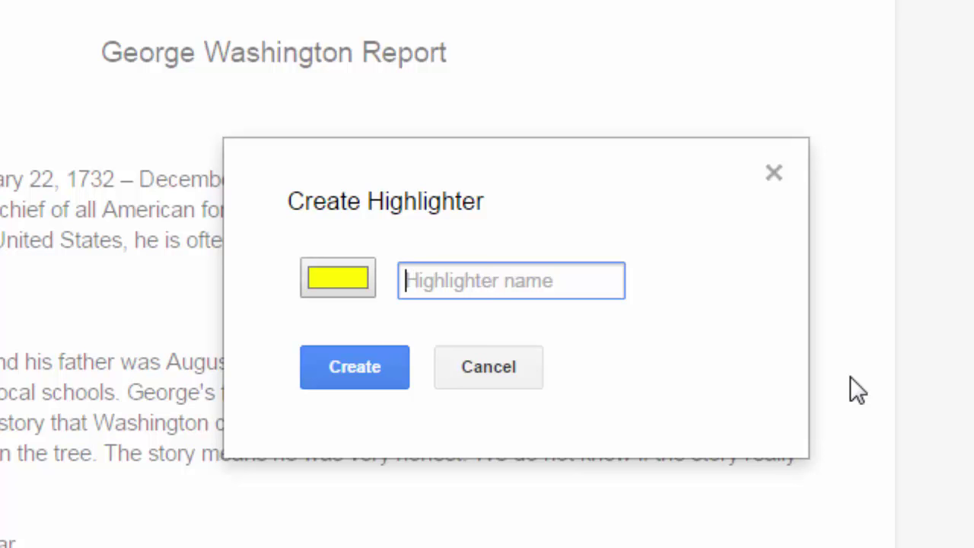
text(Adverb)
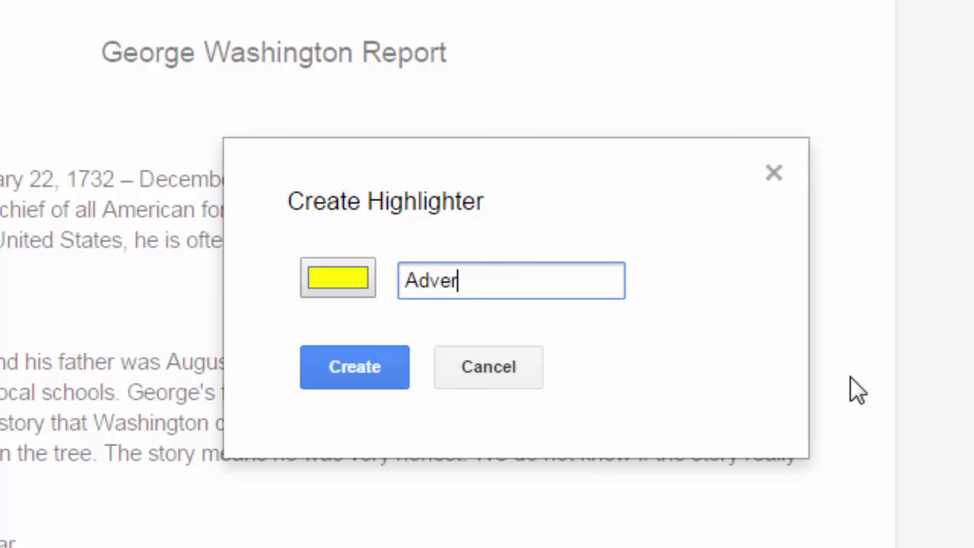
text(s)
key(Return)
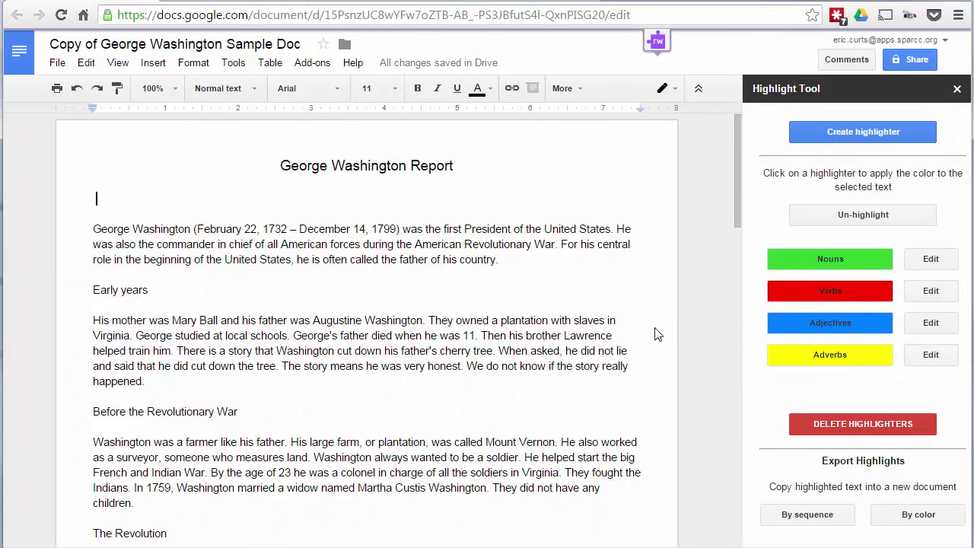
Select the nouns President, country and plantation for green noun highlighting.
key(ctrl+shift+Right)
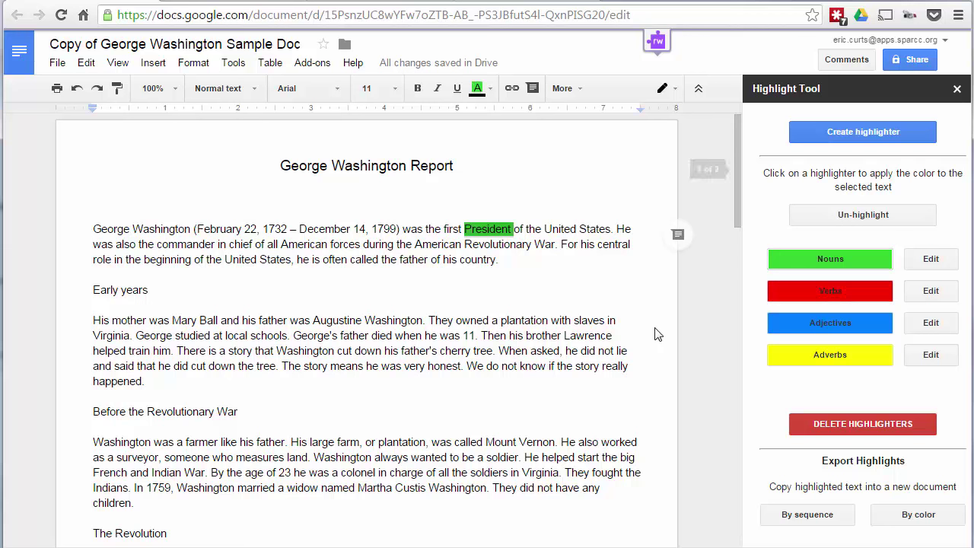
key(End)
key(ctrl+shift+Left)
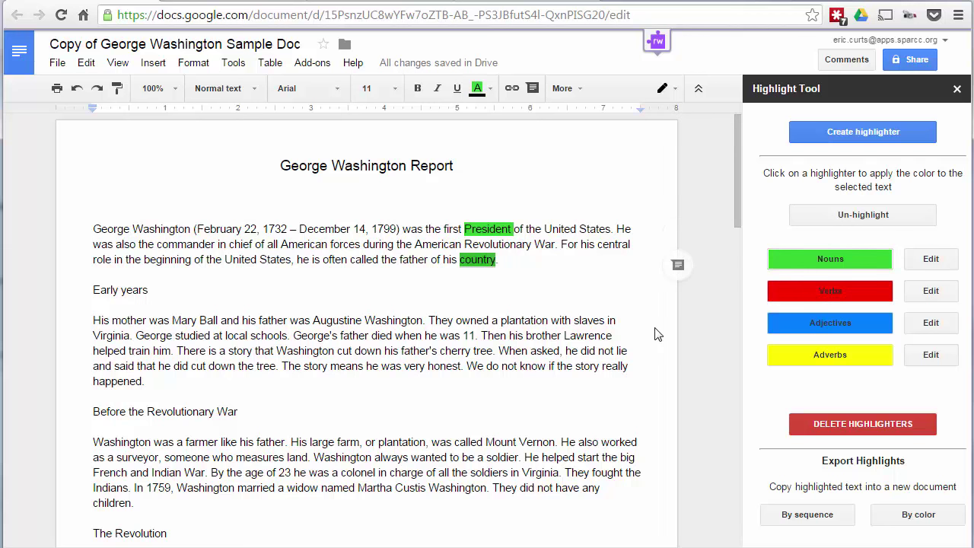
key(Down)
key(Down)
key(Down)
key(Down)
key(ctrl+Left)
key(ctrl+shift+Right)
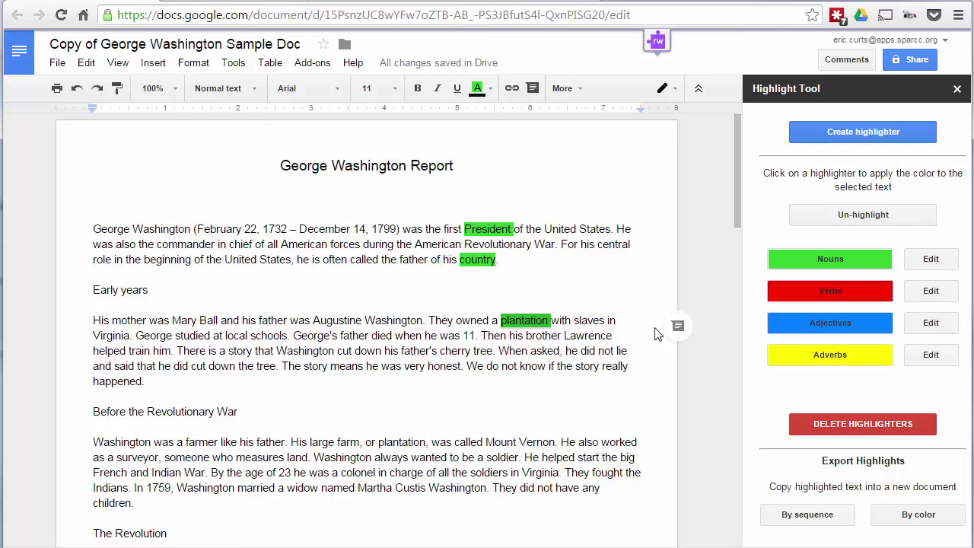
Highlight the verbs studied and owned in red.
double_click(193, 336)
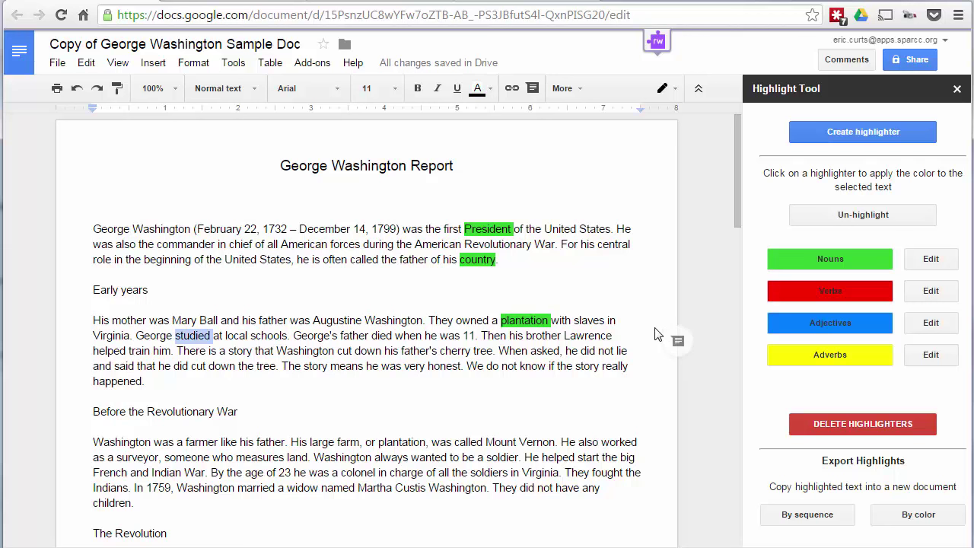
click(830, 291)
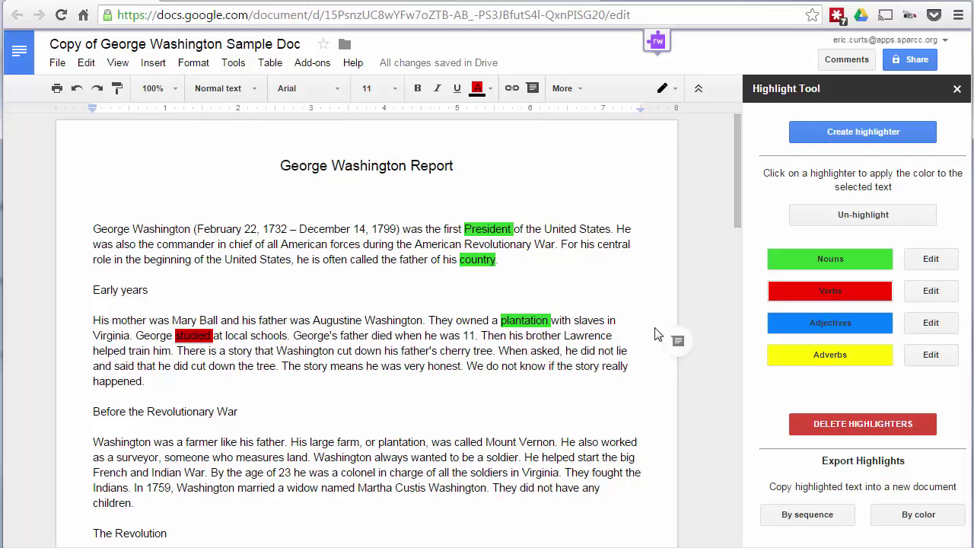
double_click(472, 321)
click(830, 290)
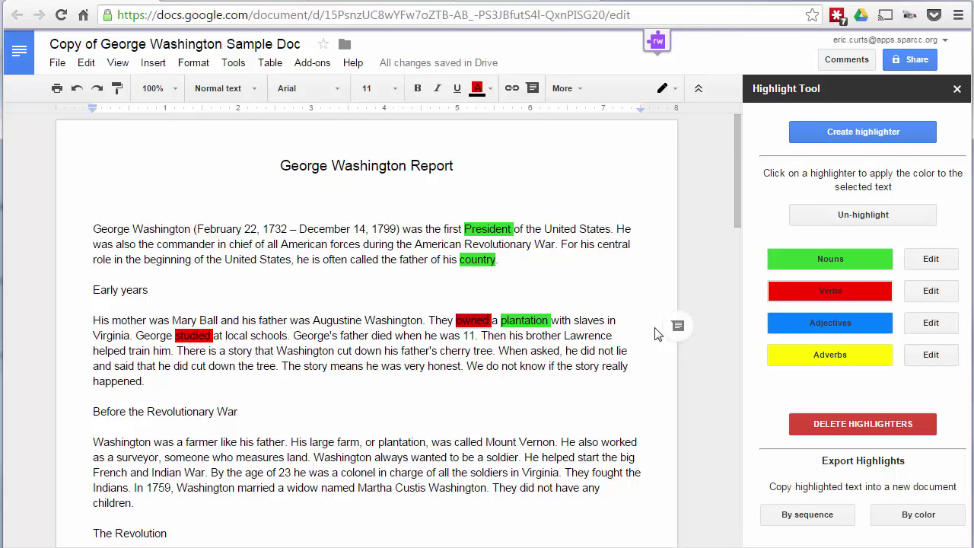
Highlight the adjectives American and local in blue.
double_click(305, 244)
click(830, 323)
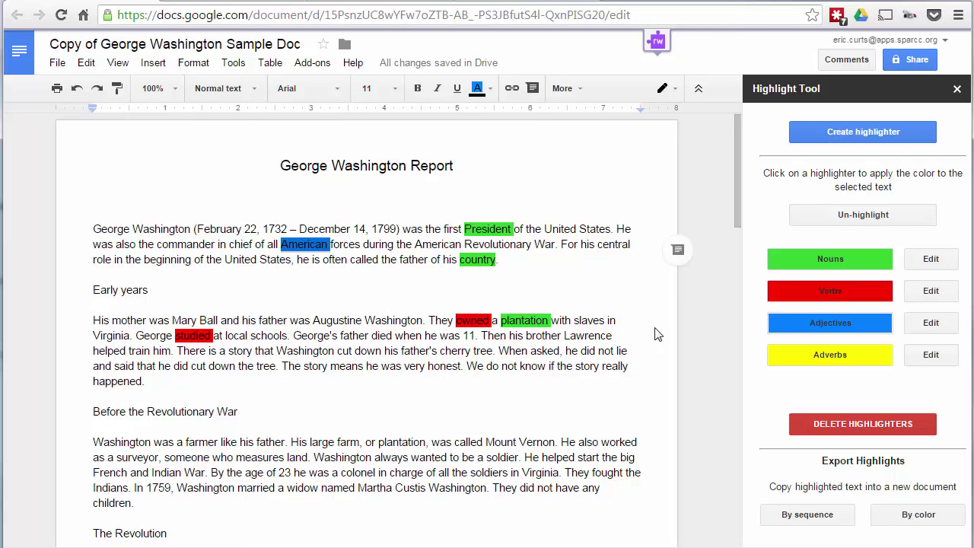
double_click(236, 335)
click(830, 323)
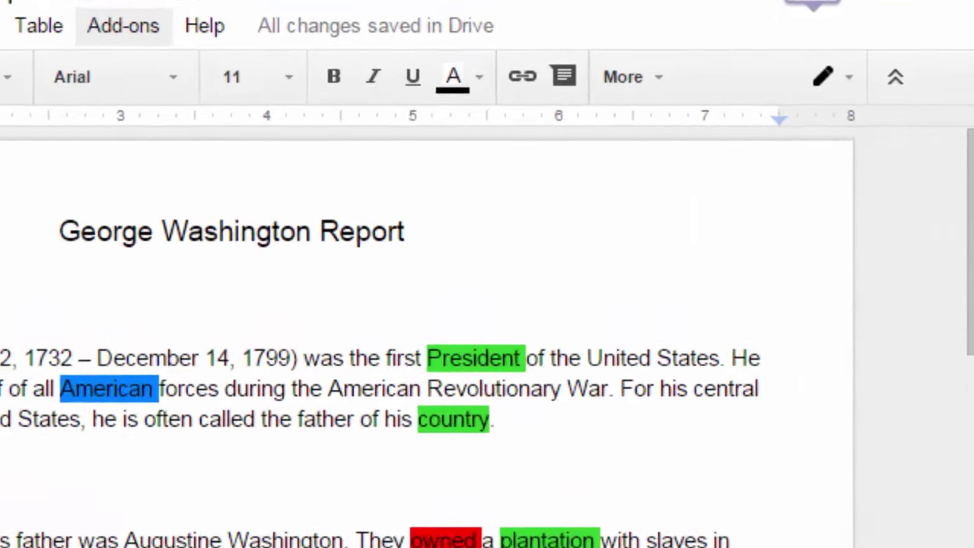
Restart Highlight Tool and export highlights by colour into a Stored Highlights document.
click(218, 44)
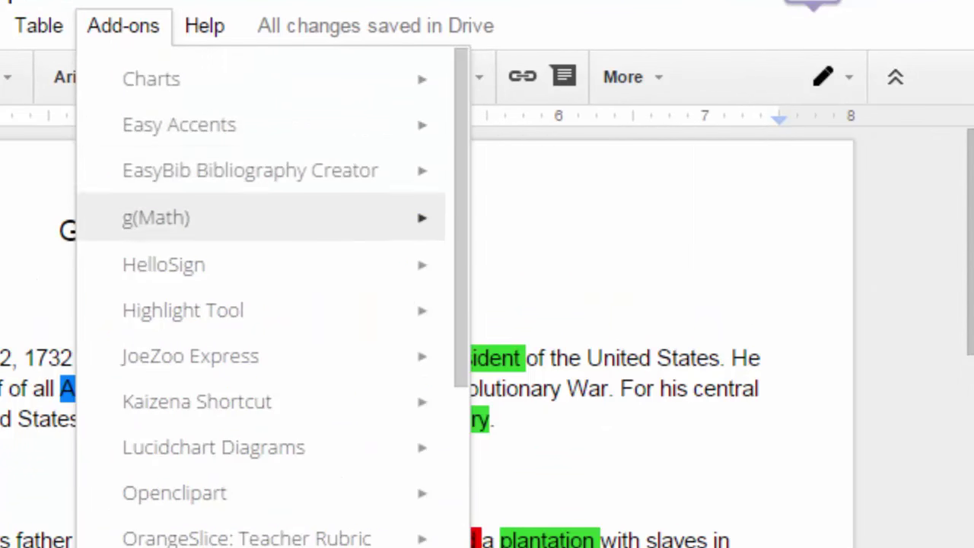
mouse_move(251, 309)
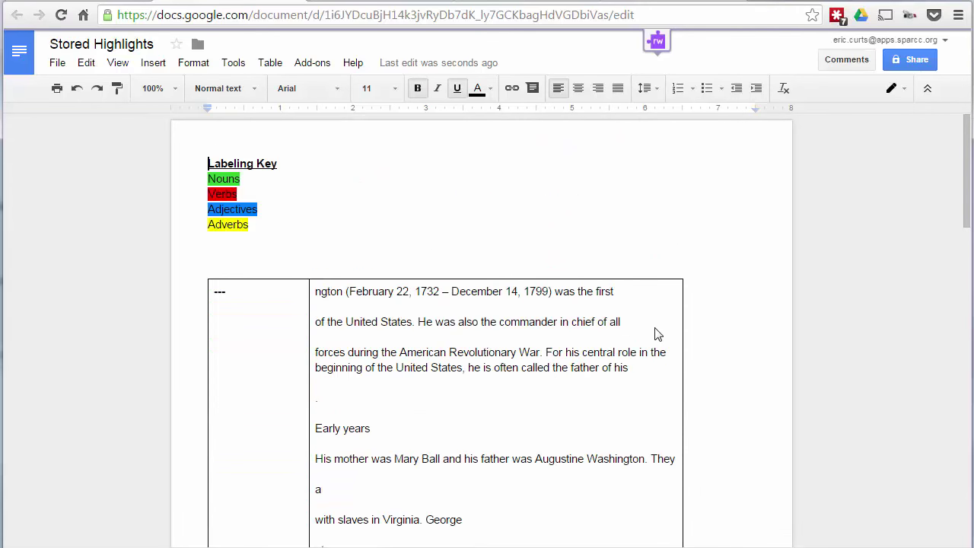
scroll(657, 335, down, 3)
scroll(657, 335, down, 4)
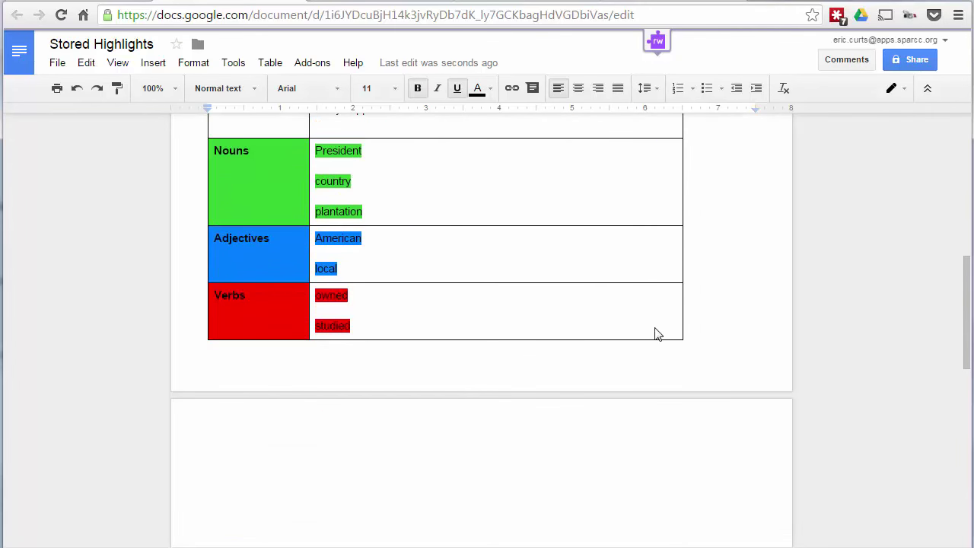